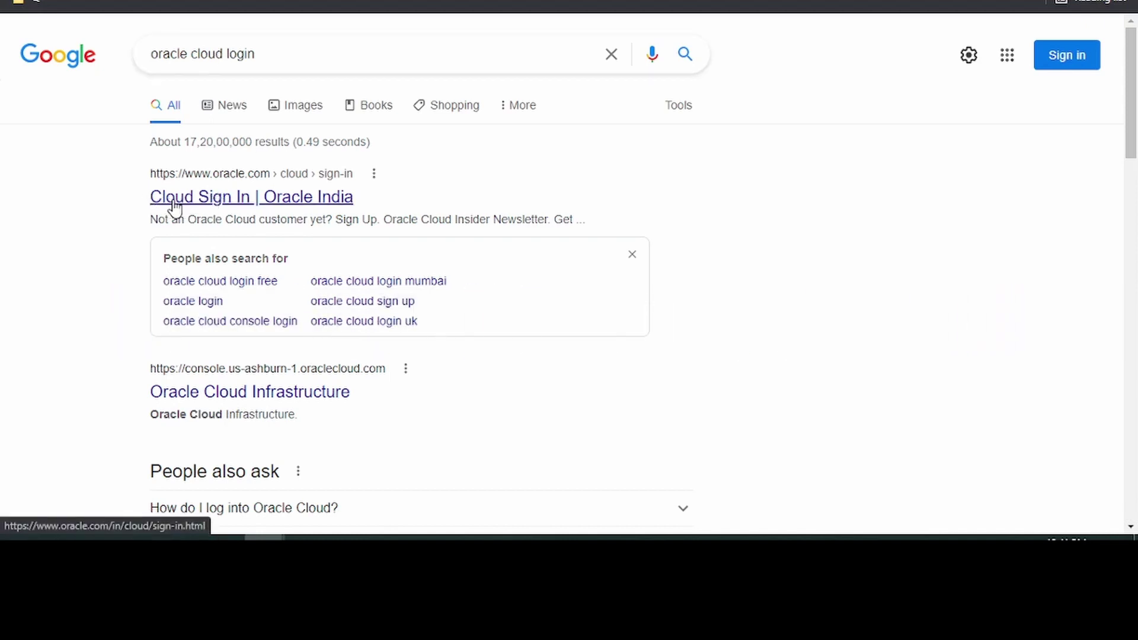
Open the 'Cloud Sign In | Oracle India' result from the oracle cloud login search
click(254, 207)
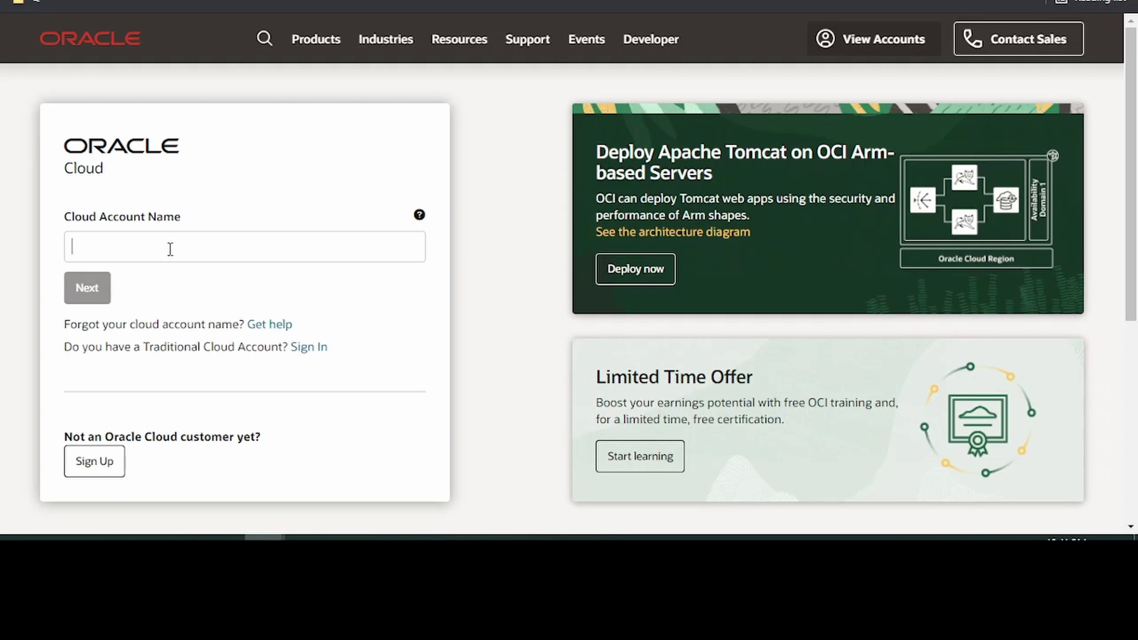
Paste the cloud account name into the Cloud Account Name field and submit it
key(ctrl+v)
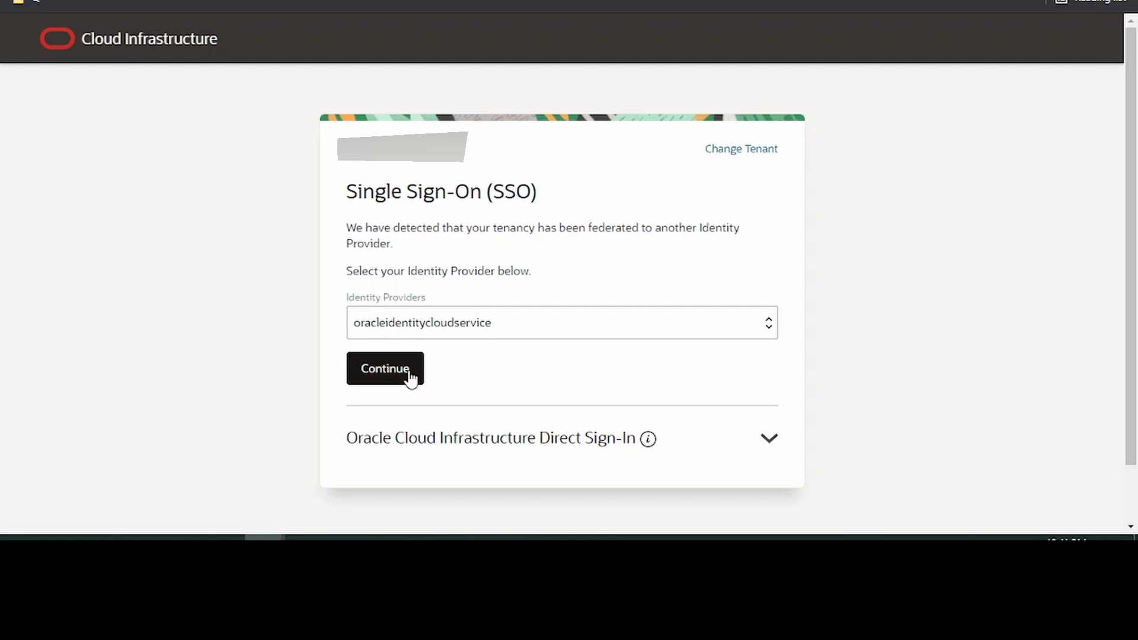
Continue single sign-on with oracleidentitycloudservice as the identity provider
click(412, 371)
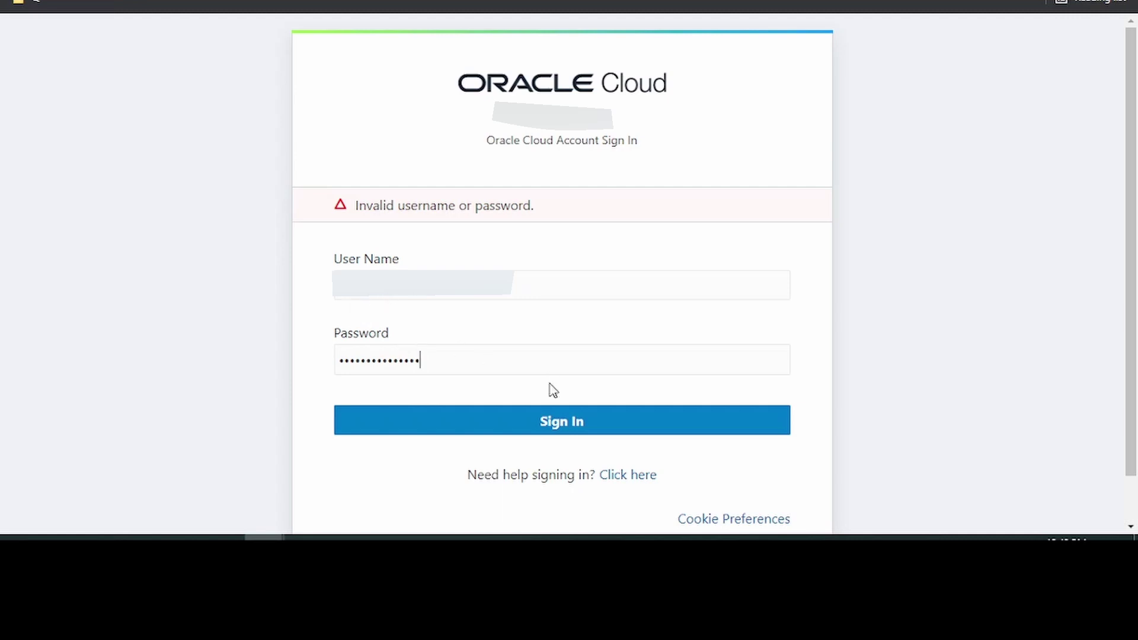
Sign in with the re-entered user name and password after the invalid-credentials error
click(569, 423)
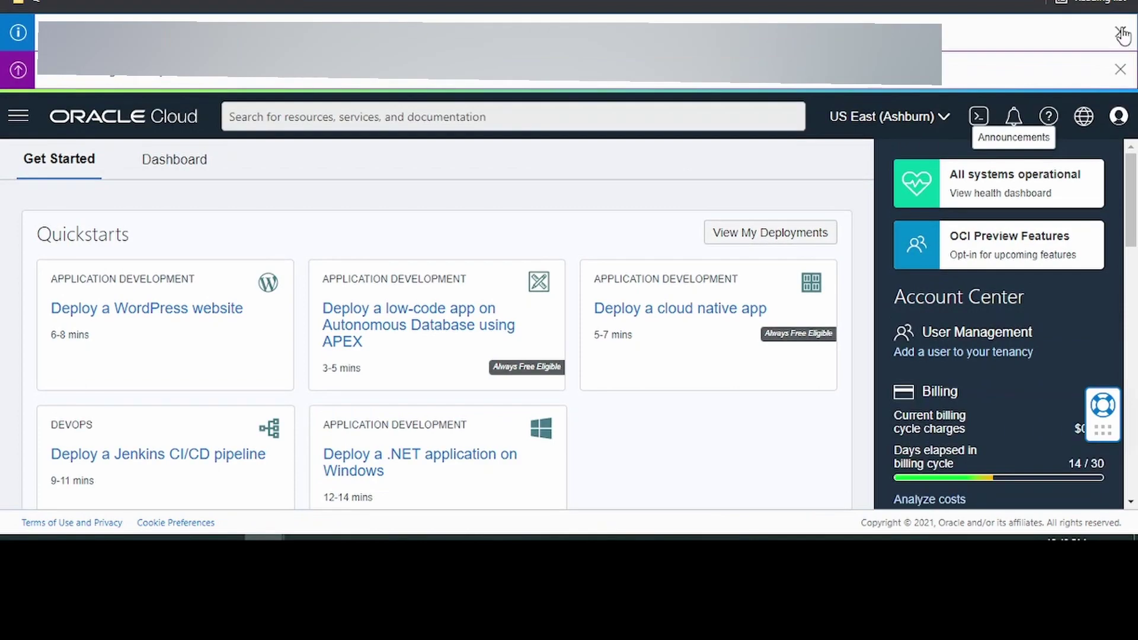
Close the announcement banner at the top of the console
click(1122, 33)
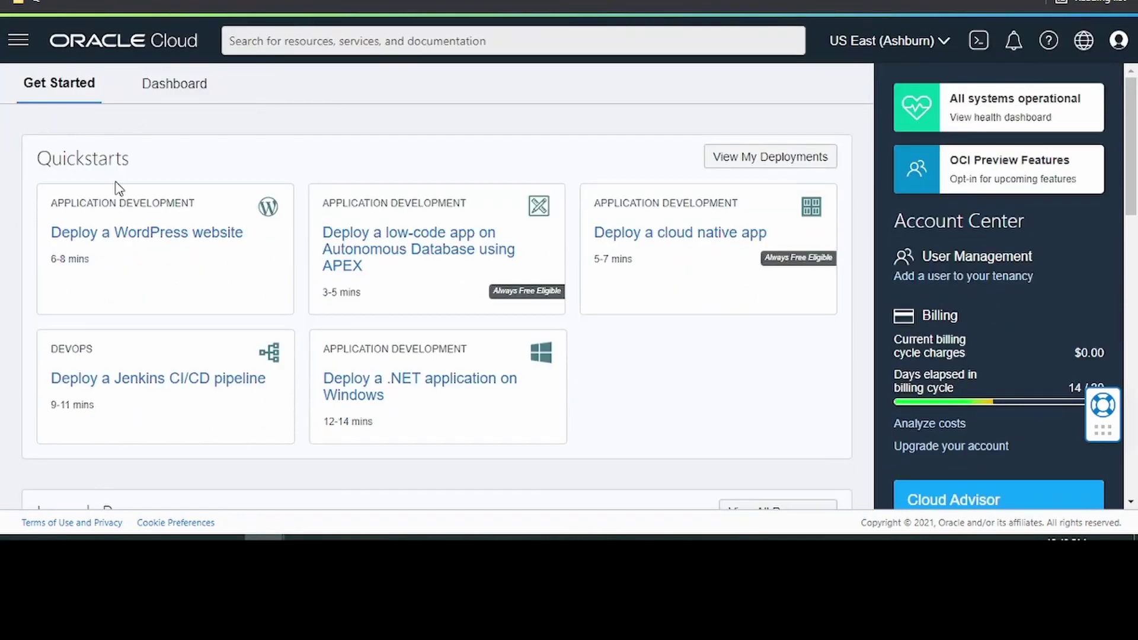